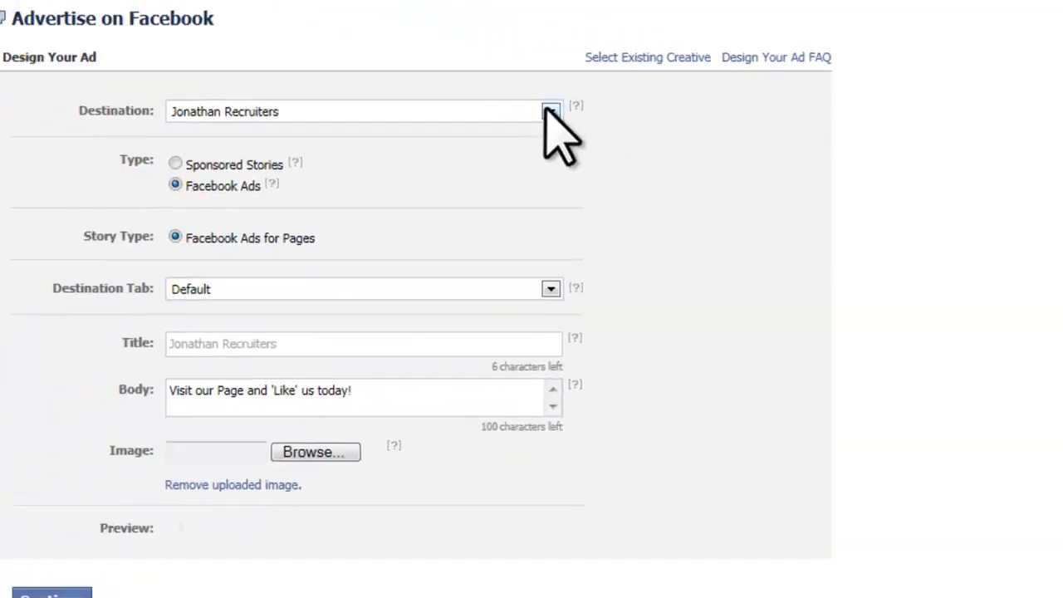
# - Choose the Jonathan Recruiters page as the ad's destination and read the help for the Facebook Ads and Sponsored Stories types
pyautogui.click(198, 82)
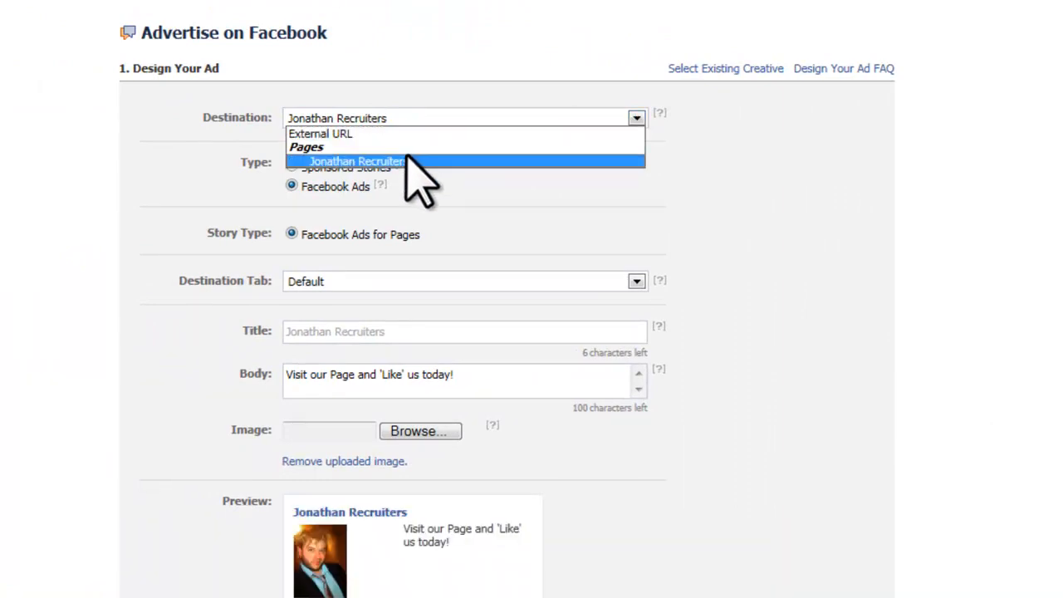
pyautogui.click(453, 209)
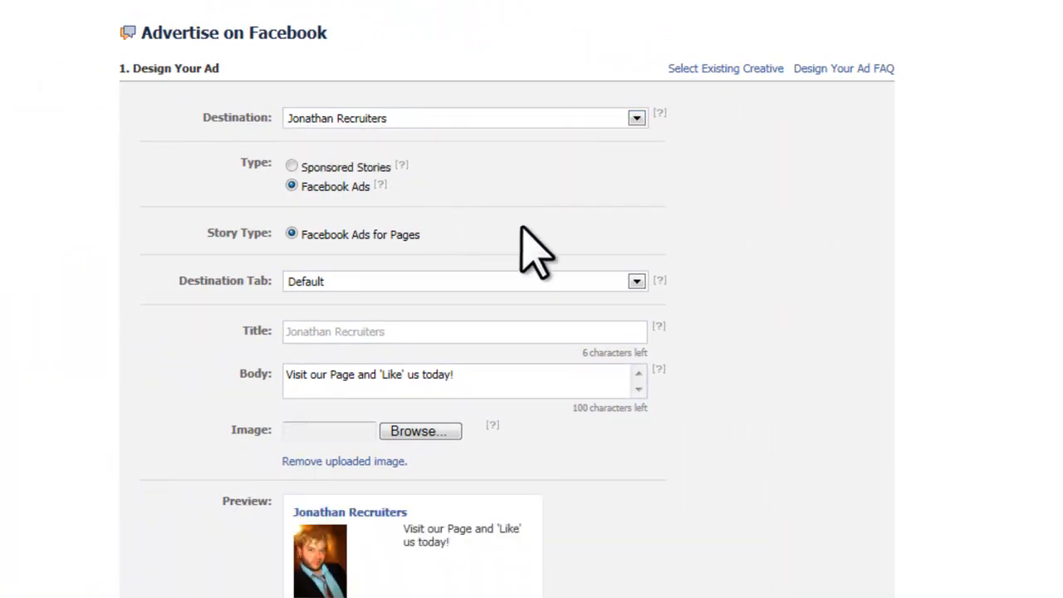
pyautogui.click(380, 185)
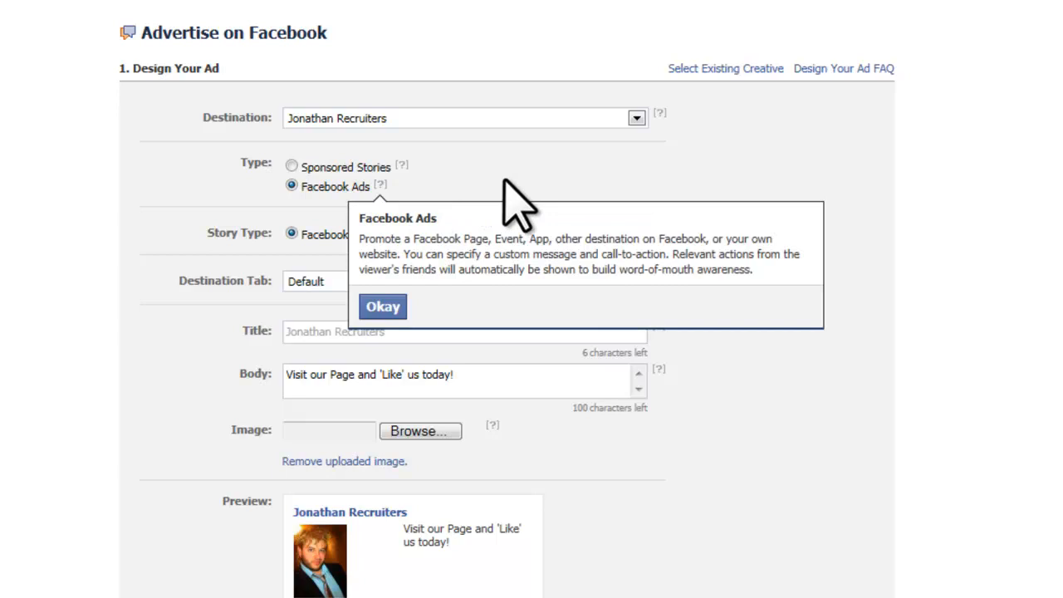
pyautogui.click(402, 166)
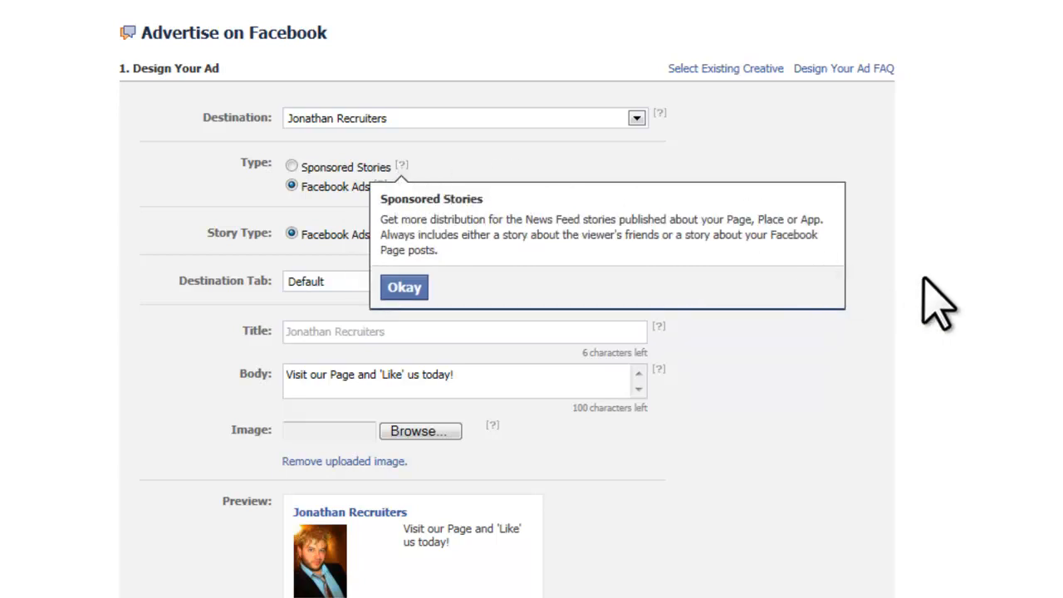
pyautogui.click(407, 291)
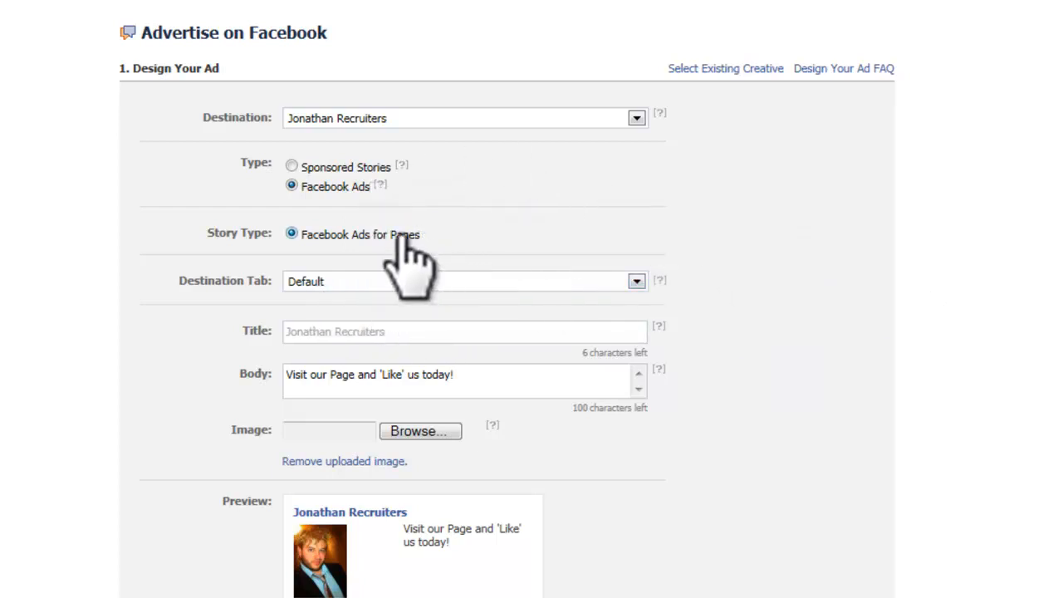
# - Read the help for the ad title and set the ad's destination tab to Info
pyautogui.click(612, 281)
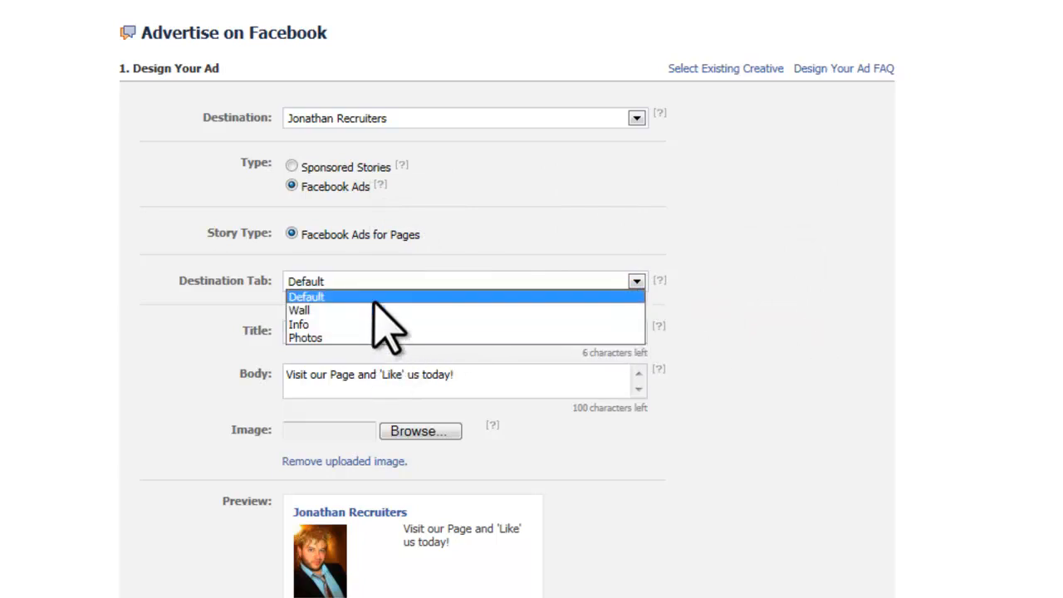
pyautogui.click(773, 311)
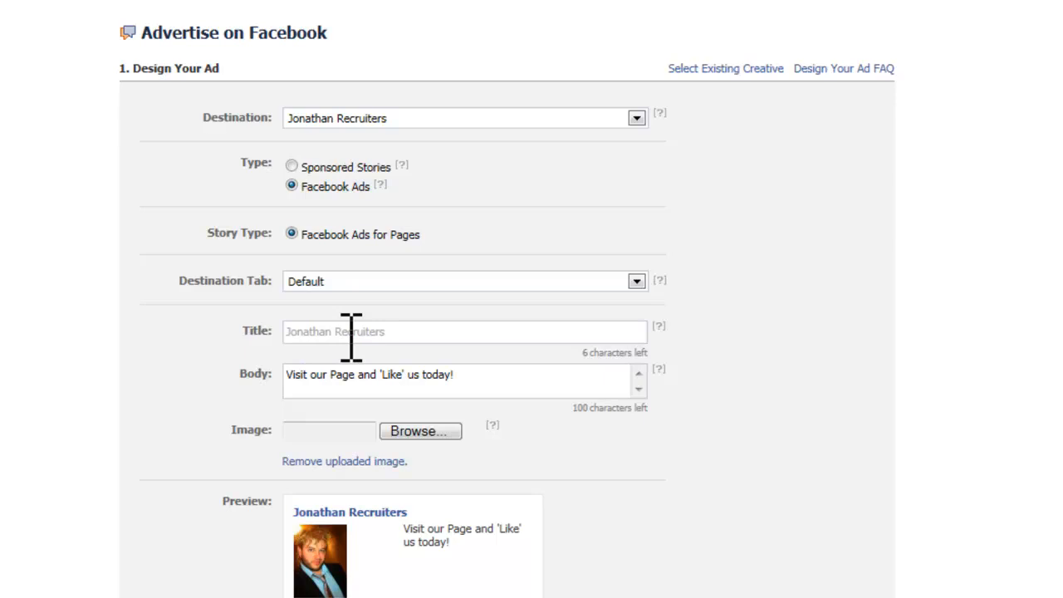
pyautogui.click(661, 327)
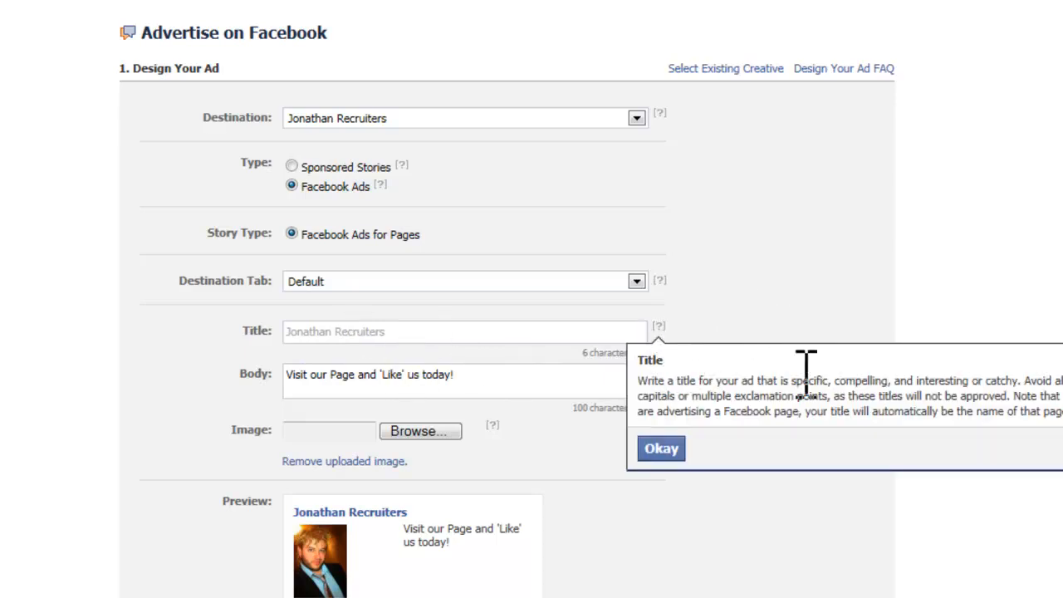
pyautogui.click(662, 450)
pyautogui.click(637, 282)
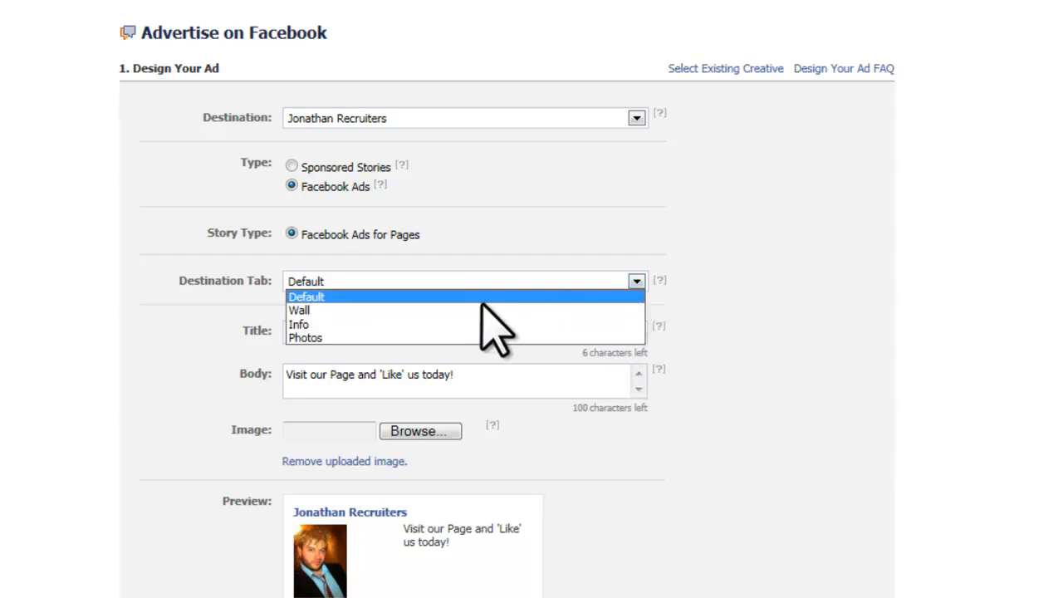
pyautogui.click(471, 321)
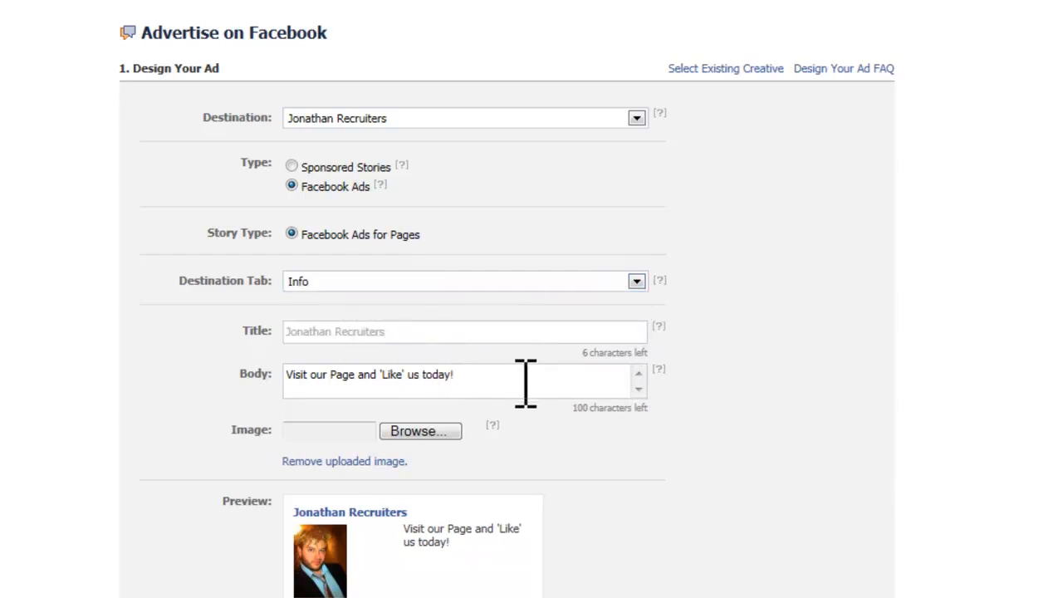
# - Check the story options for Sponsored Stories and switch the ad type back to Facebook Ads
pyautogui.click(291, 167)
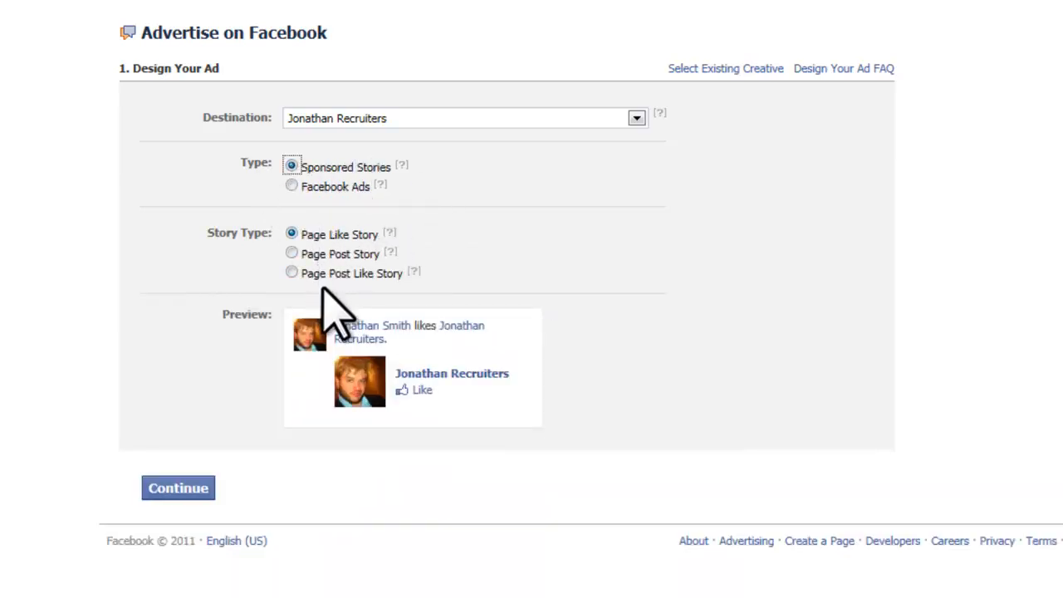
pyautogui.click(292, 186)
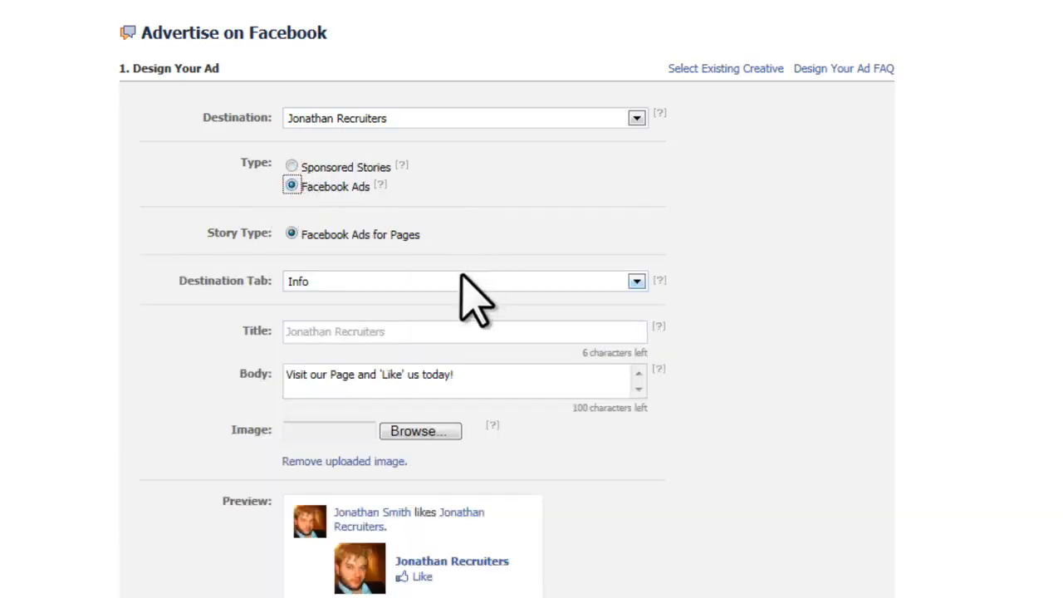
pyautogui.tripleClick(411, 334)
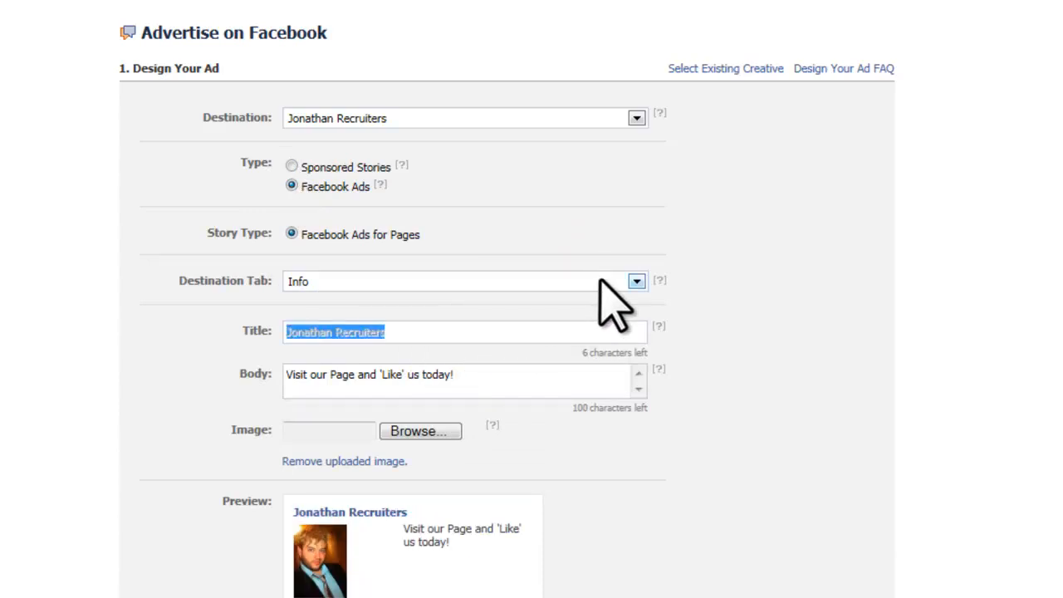
# - Replace the ad body with "Time to find the job of your dreams. Let me help you make more money even in this down ecomomy!"
pyautogui.click(472, 382)
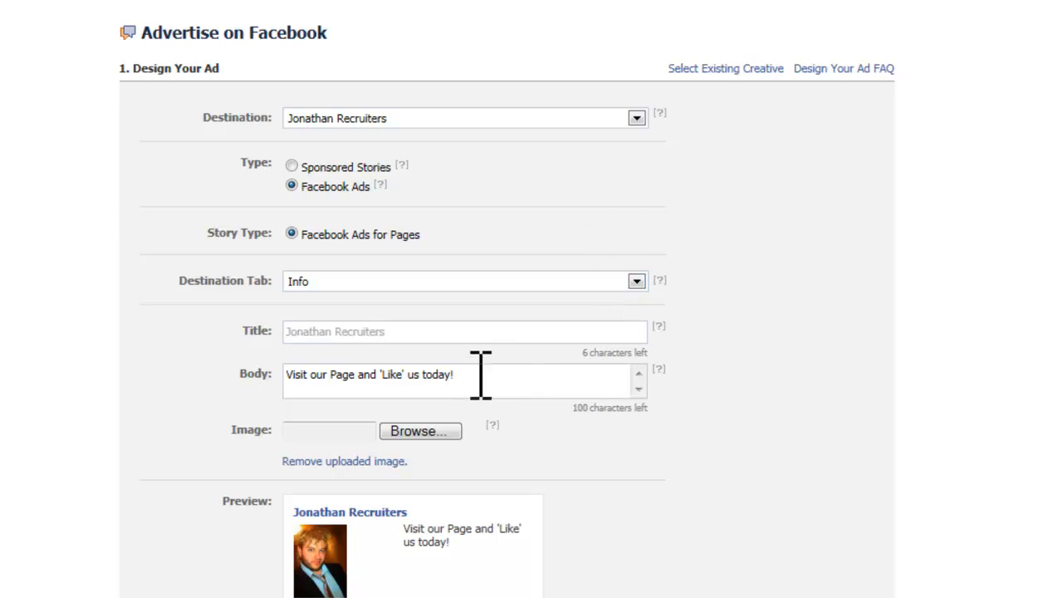
pyautogui.moveTo(481, 375); pyautogui.dragTo(296, 380)
pyautogui.write('Time to find the')
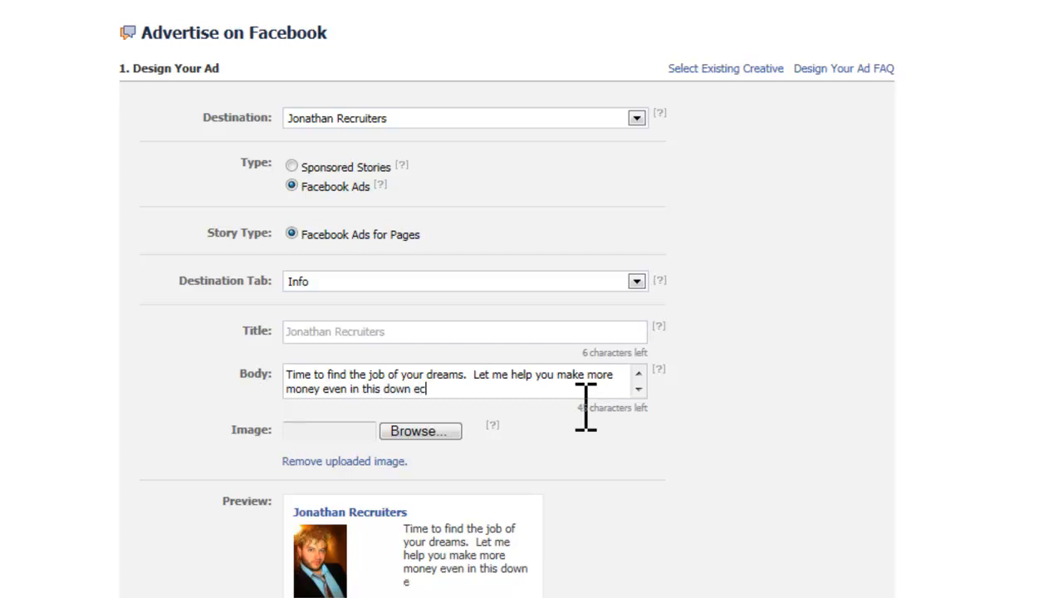
pyautogui.write('my.')
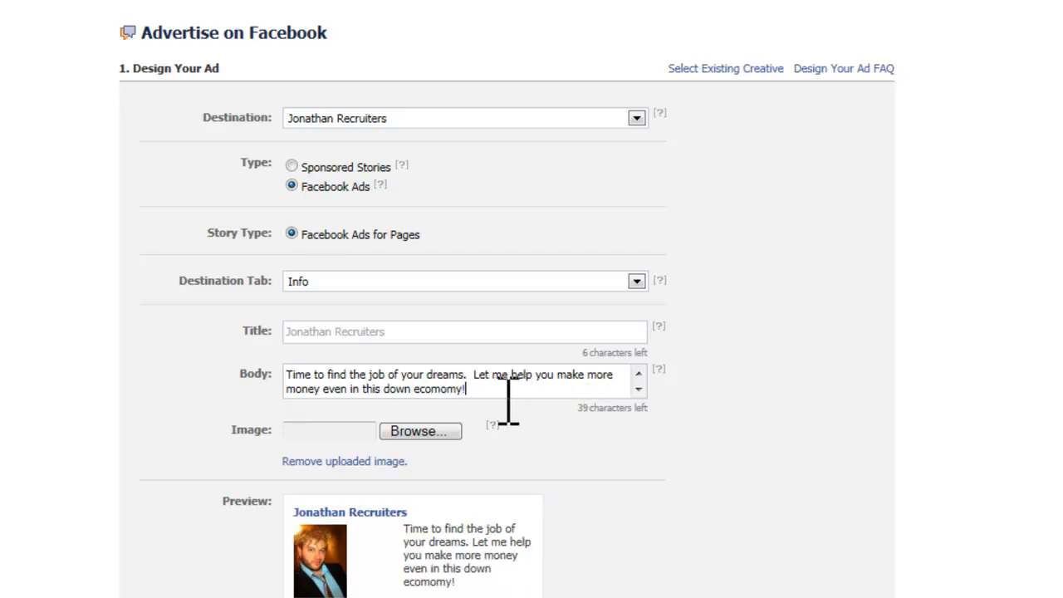
# - Upload the nurse picture from the Pictures library as the ad's image
pyautogui.click(402, 431)
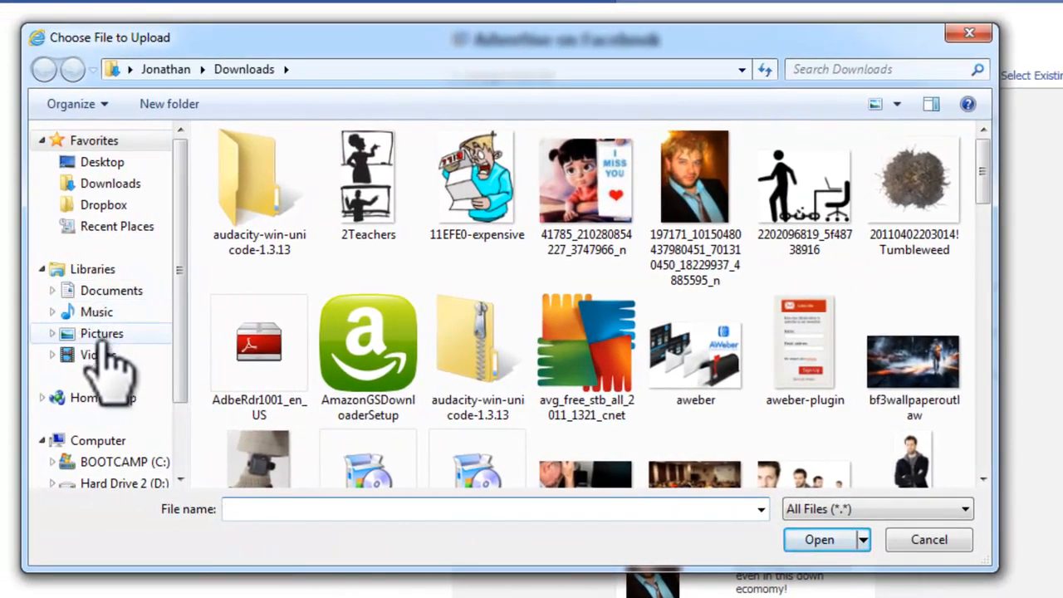
pyautogui.click(102, 334)
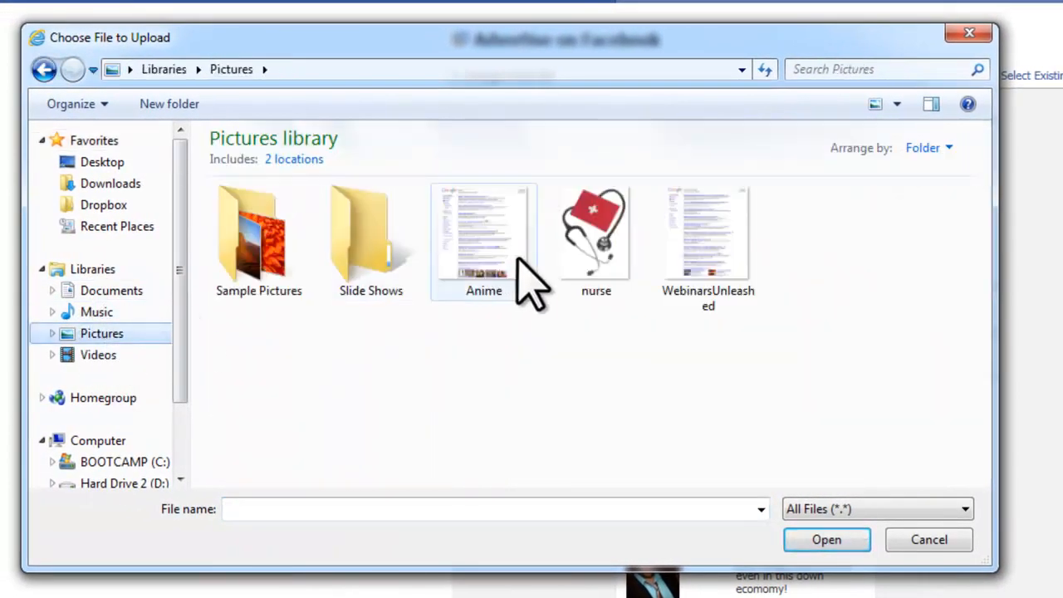
pyautogui.click(582, 232)
pyautogui.click(815, 540)
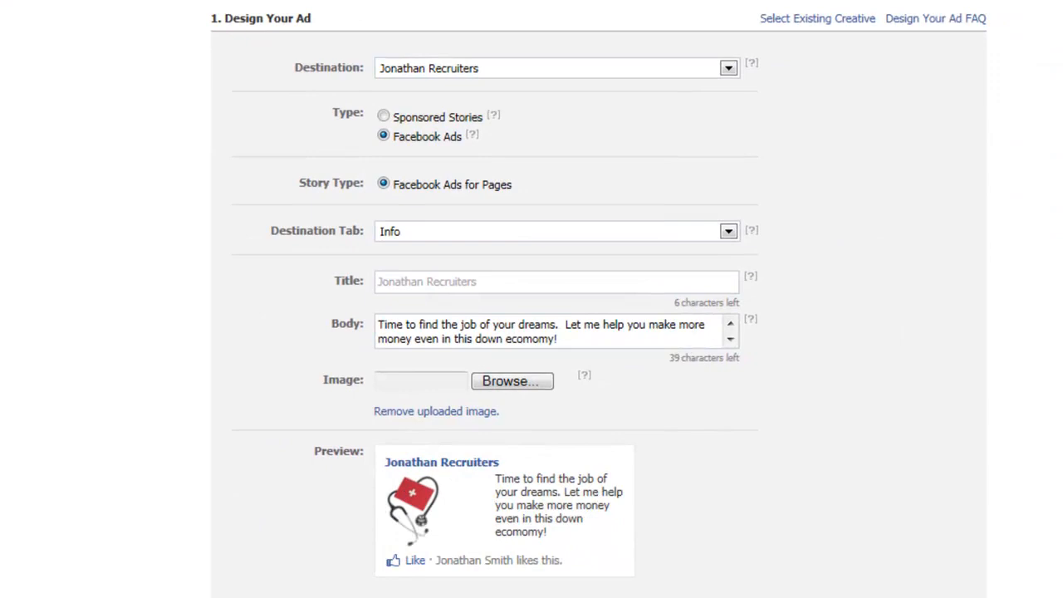
# - Target the ad's location by city and add San Diego, CA
pyautogui.scroll(-5, 133, 185)
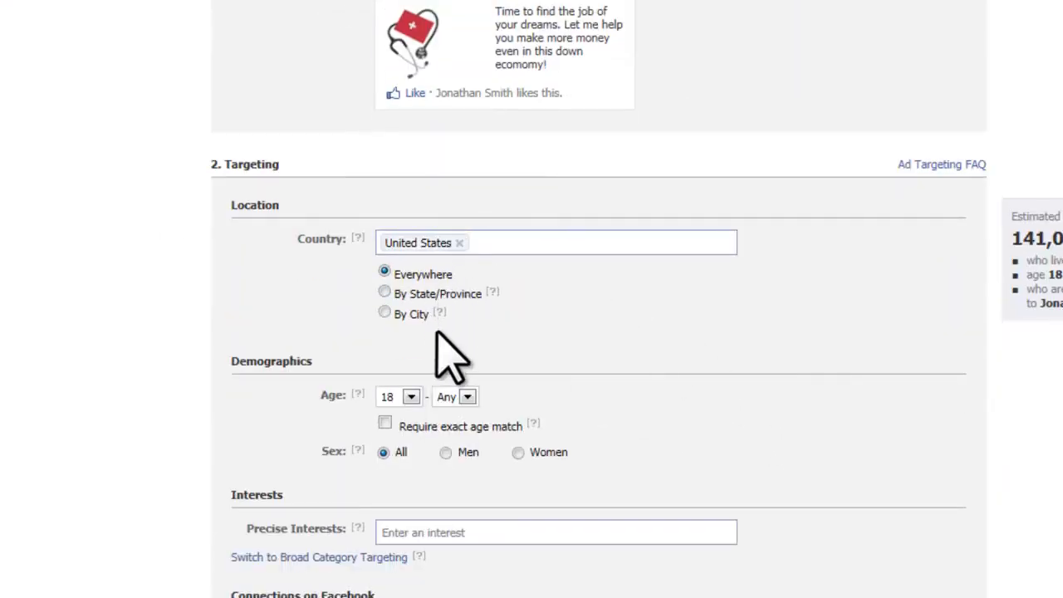
pyautogui.click(385, 313)
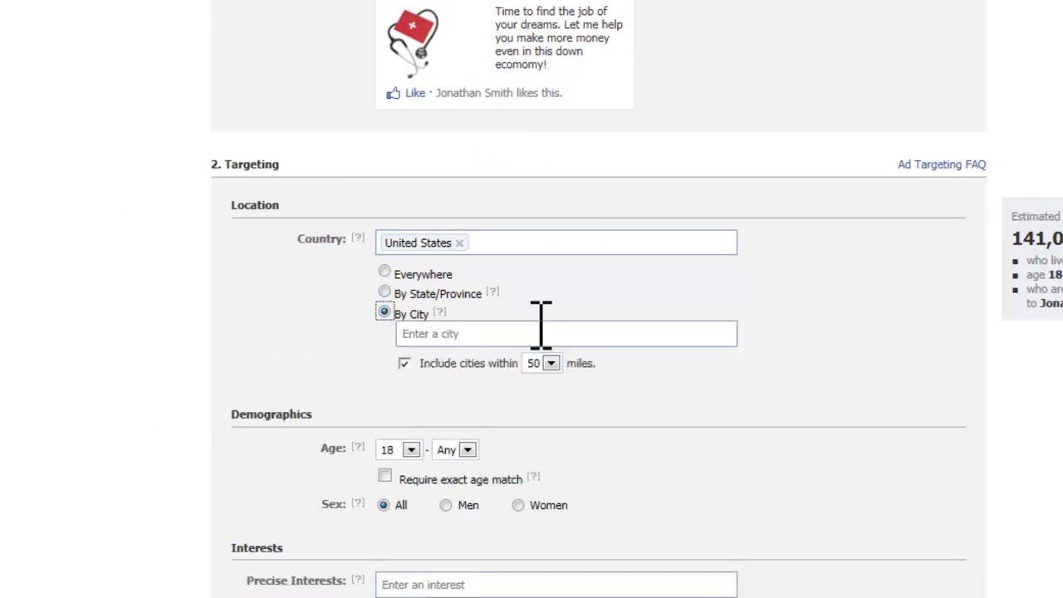
pyautogui.click(540, 326)
pyautogui.write('san')
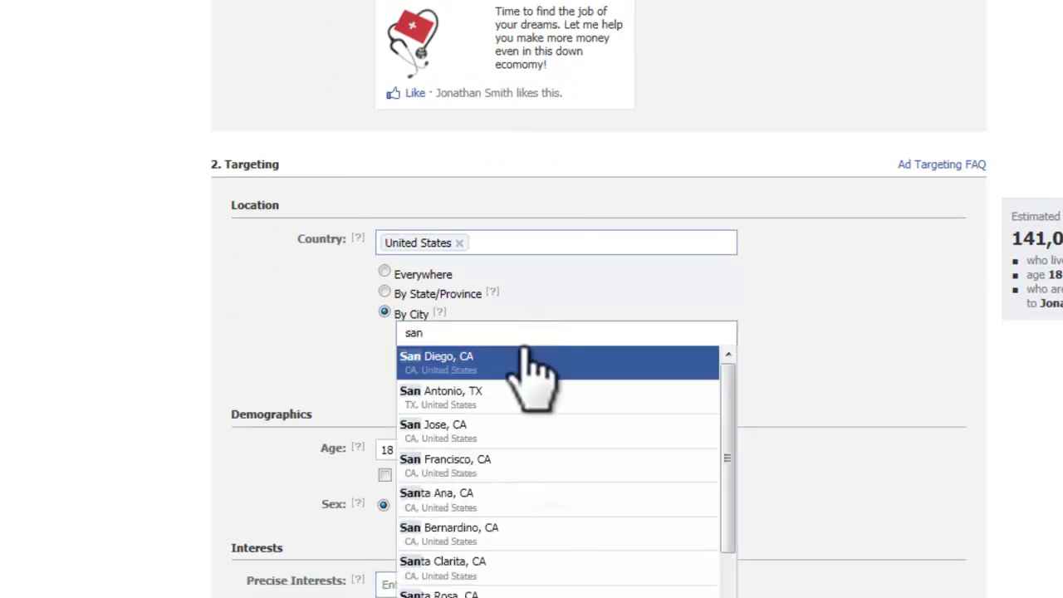
pyautogui.click(525, 361)
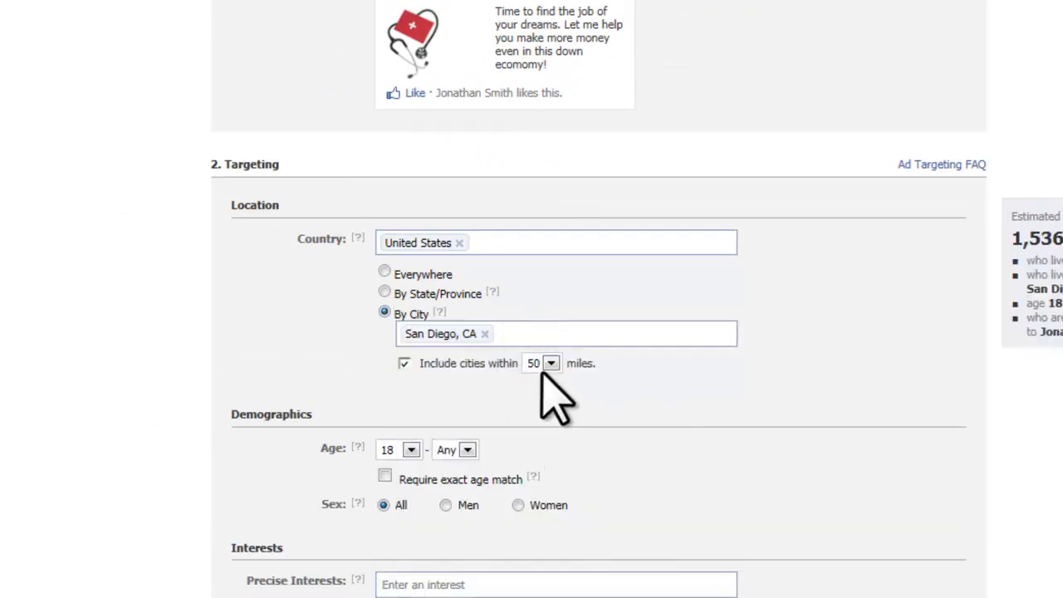
# - Set the targeted age range from 27 to 40 in the demographics
pyautogui.scroll(-1, 581, 382)
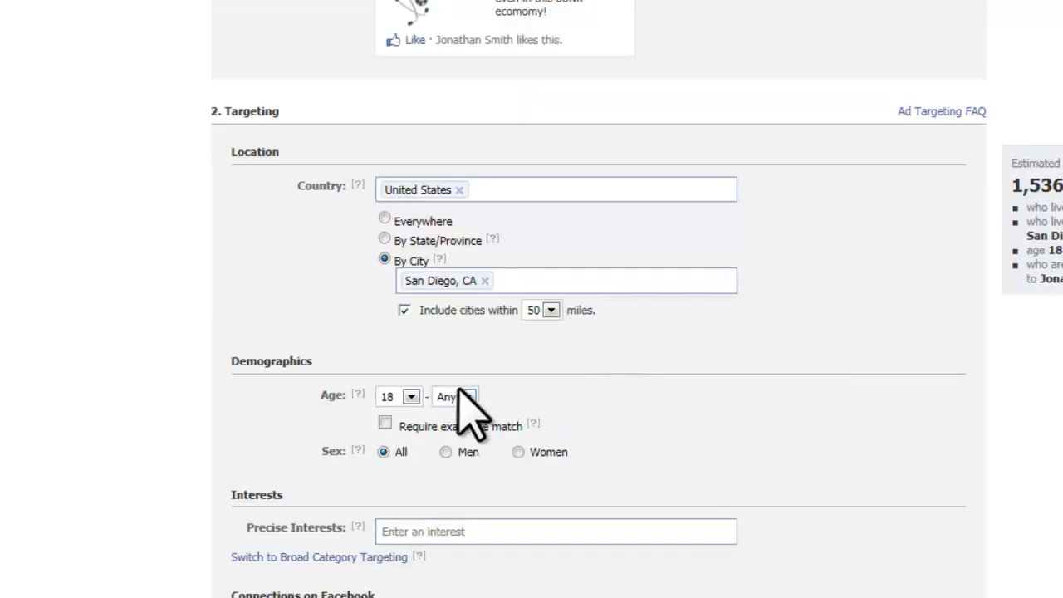
pyautogui.click(411, 397)
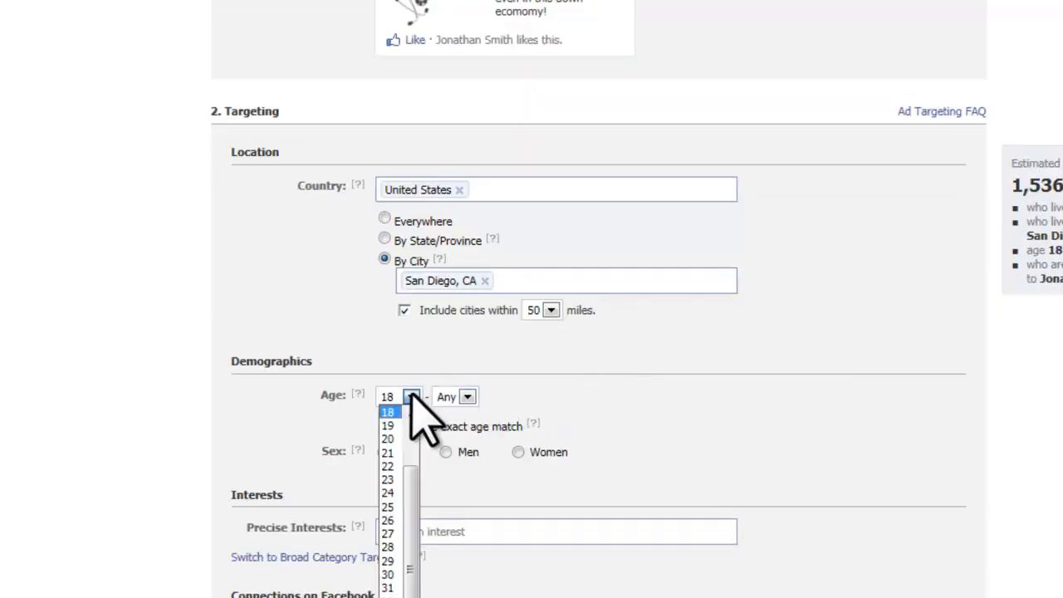
pyautogui.click(389, 534)
pyautogui.click(467, 402)
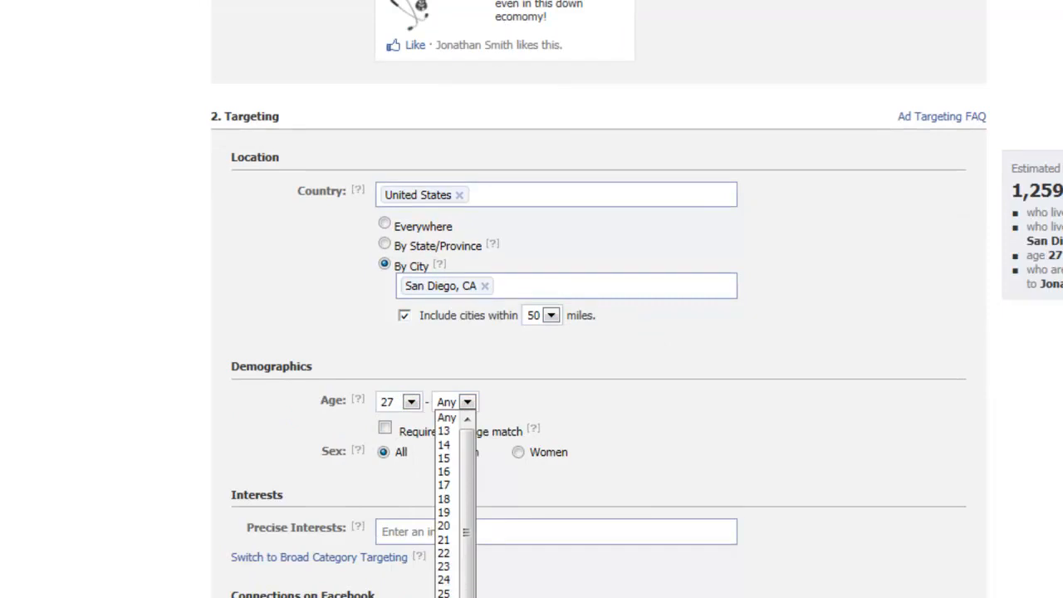
pyautogui.click(450, 526)
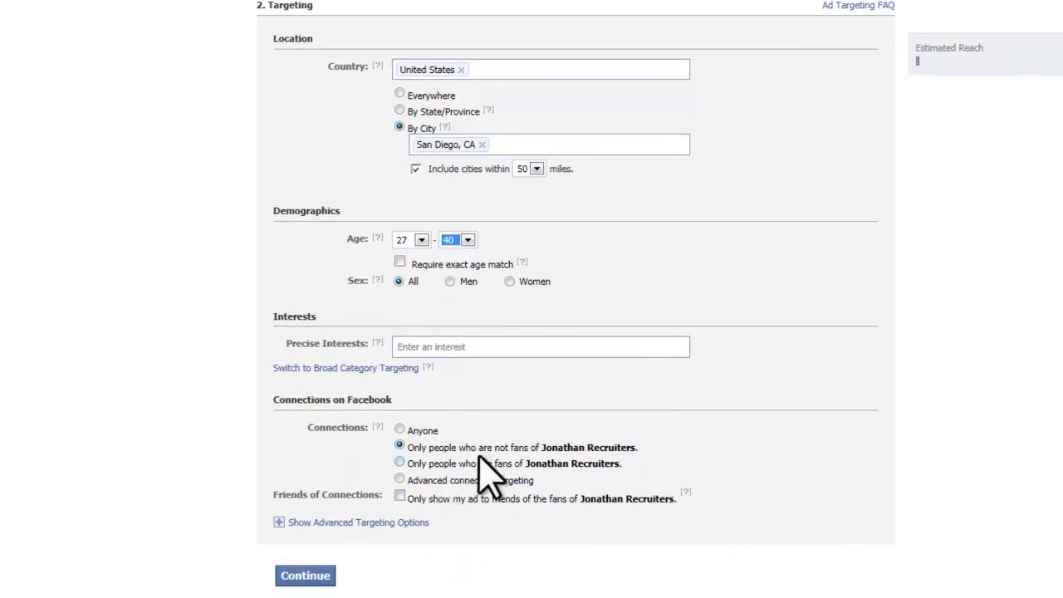
pyautogui.click(801, 283)
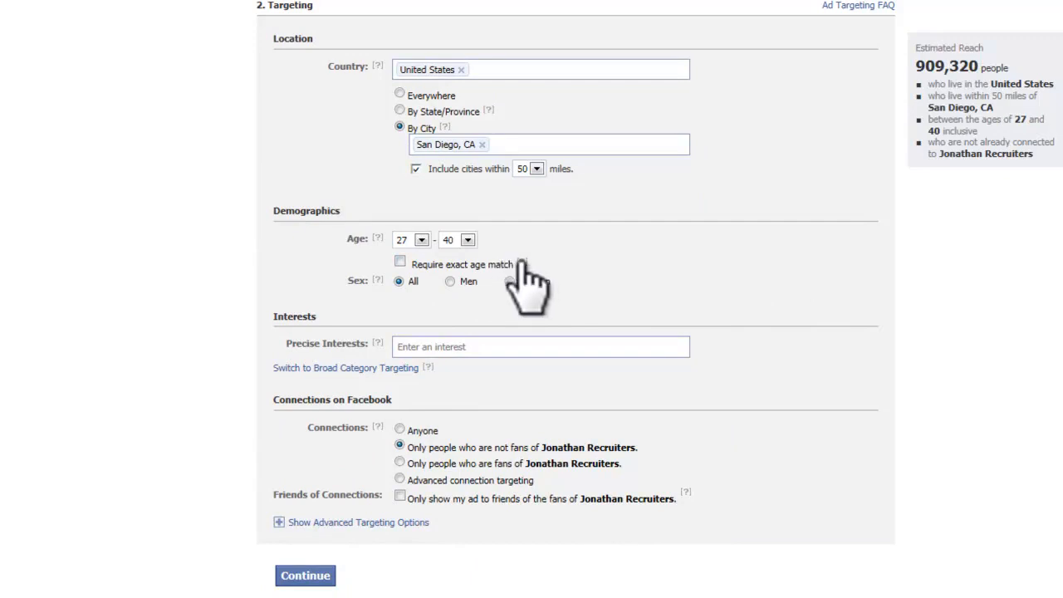
# - Require an exact age match for the audience and read the help explaining that option
pyautogui.click(400, 262)
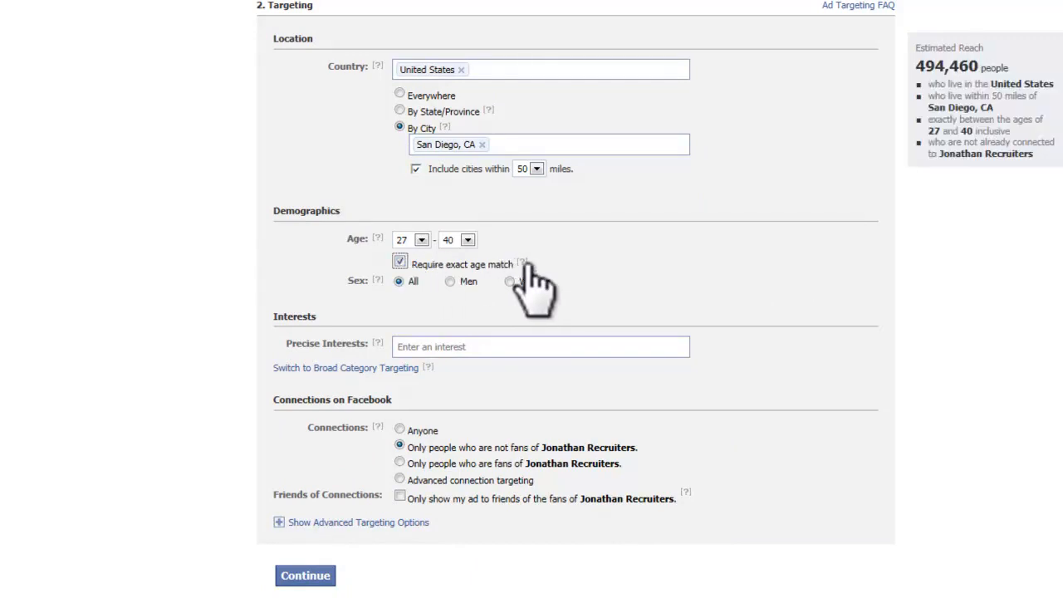
pyautogui.click(524, 263)
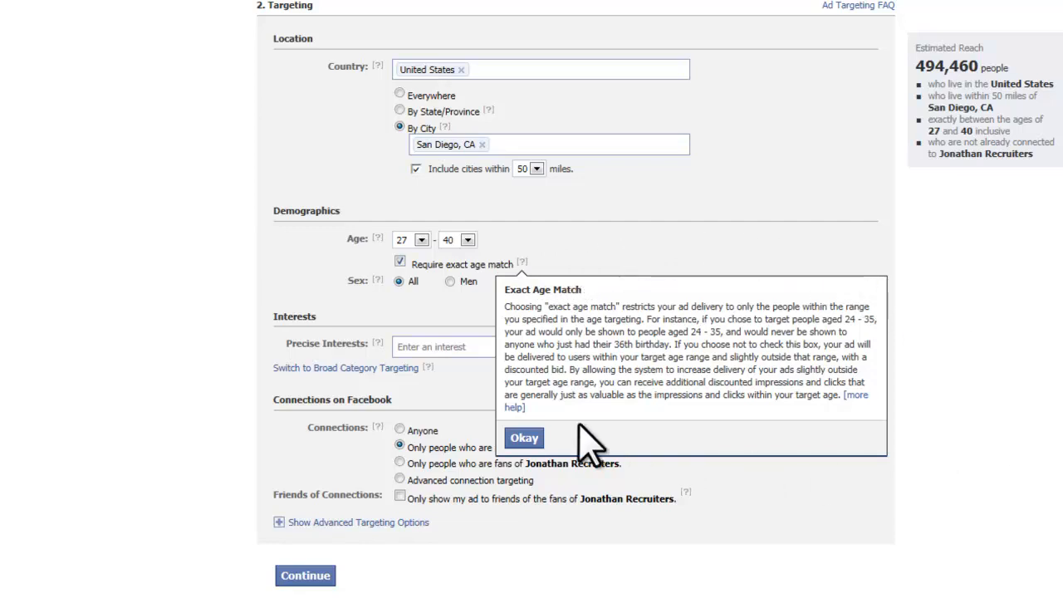
pyautogui.click(527, 438)
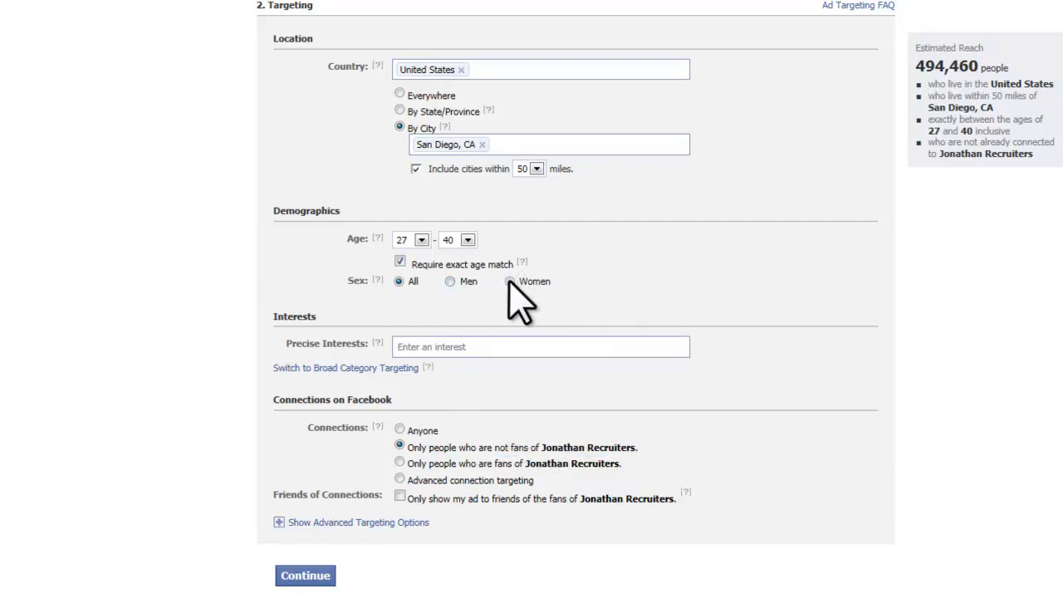
# - Add Surfing to the precise interests, along with the suggested interests bodyboarding and Surf
pyautogui.click(467, 347)
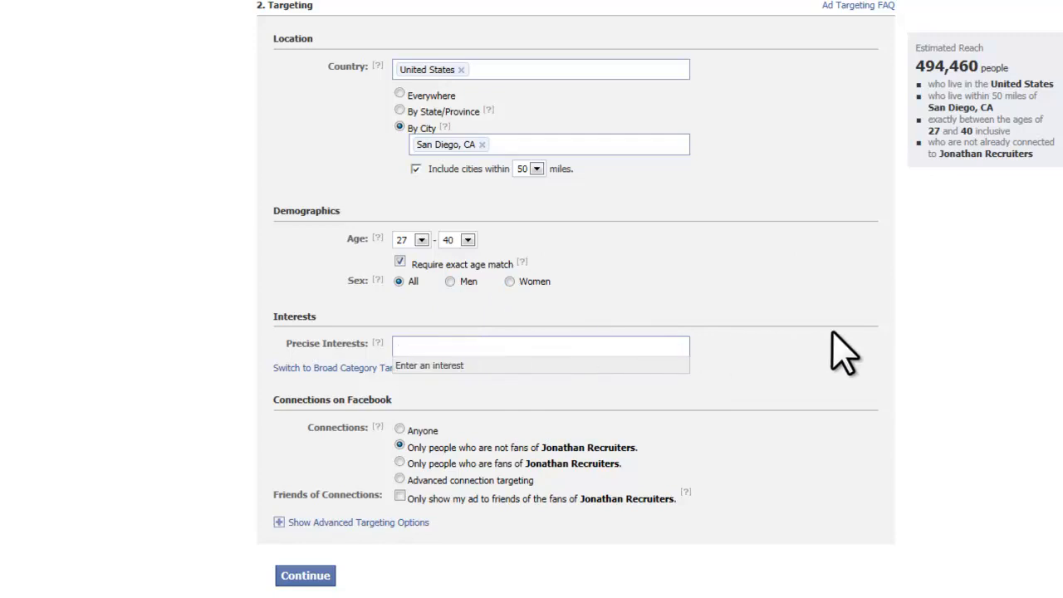
pyautogui.write('surfing')
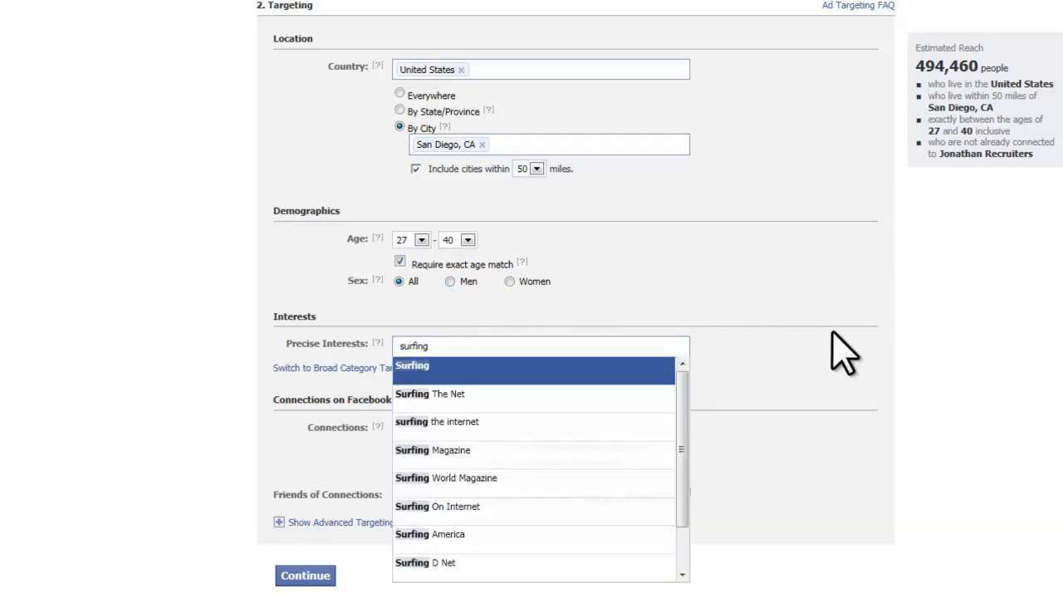
pyautogui.click(441, 367)
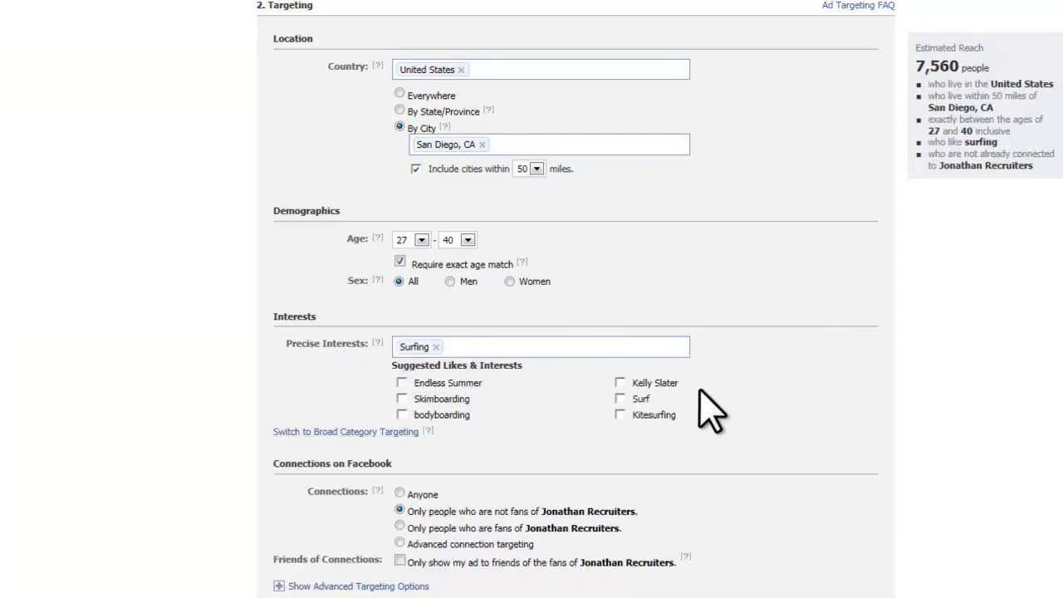
pyautogui.click(403, 415)
pyautogui.click(620, 398)
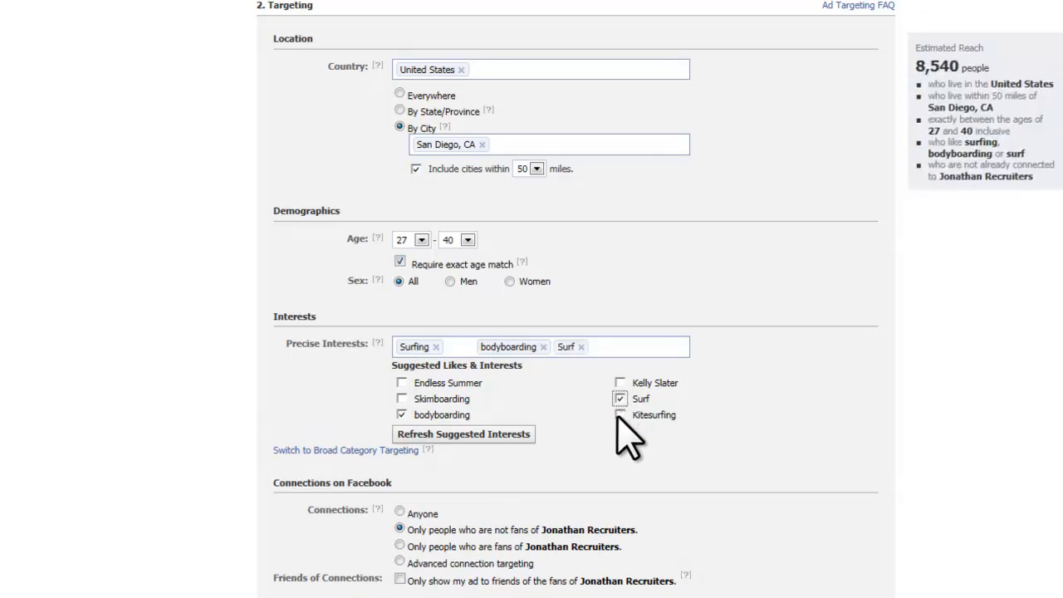
# - Add the suggested interest Kitesurfing to the ad's precise interests
pyautogui.click(620, 414)
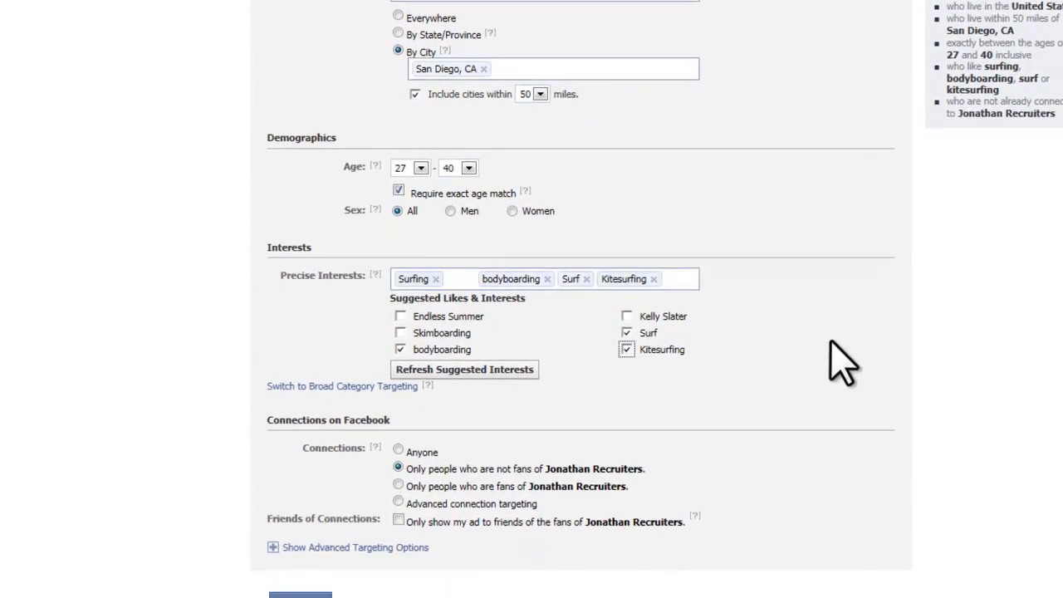
pyautogui.scroll(-2, 835, 332)
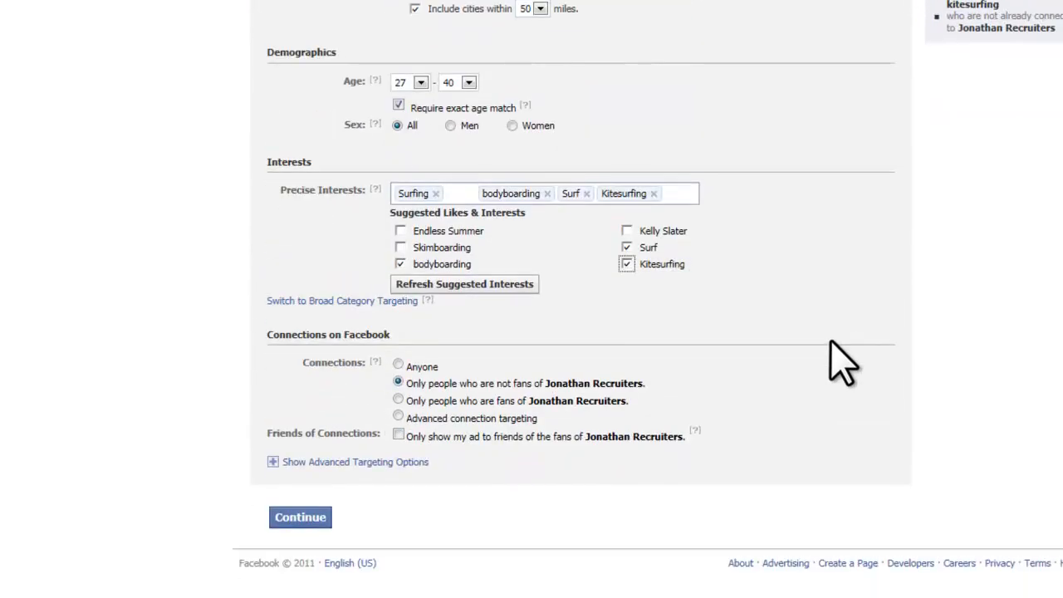
# - Remove all precise interests from the ad's targeting, including Surfing, bodyboarding, Surf and Kitesurfing
pyautogui.click(654, 193)
pyautogui.click(586, 193)
pyautogui.click(548, 193)
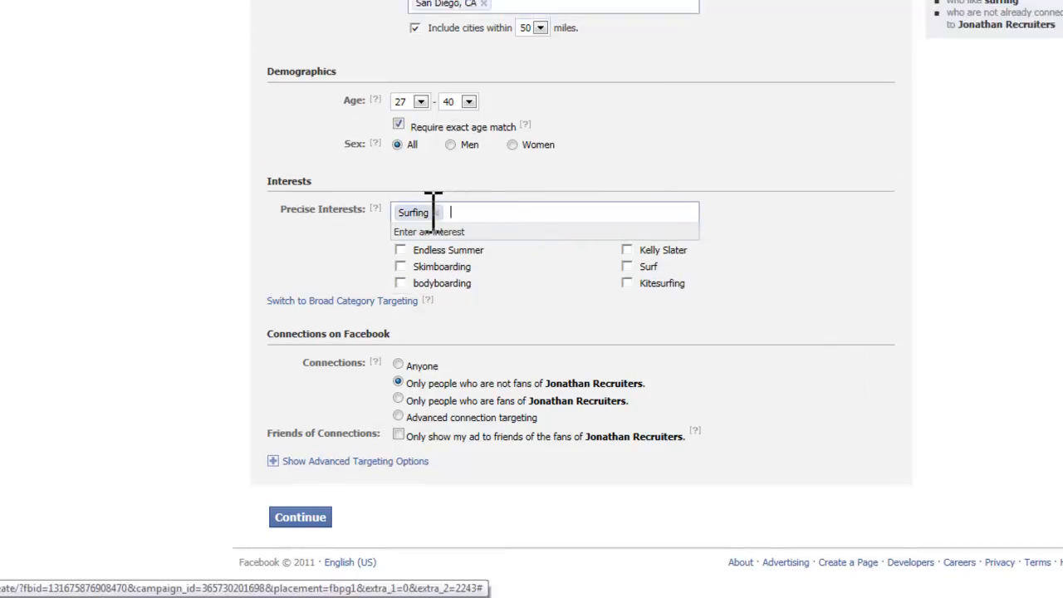
pyautogui.click(449, 209)
pyautogui.click(811, 343)
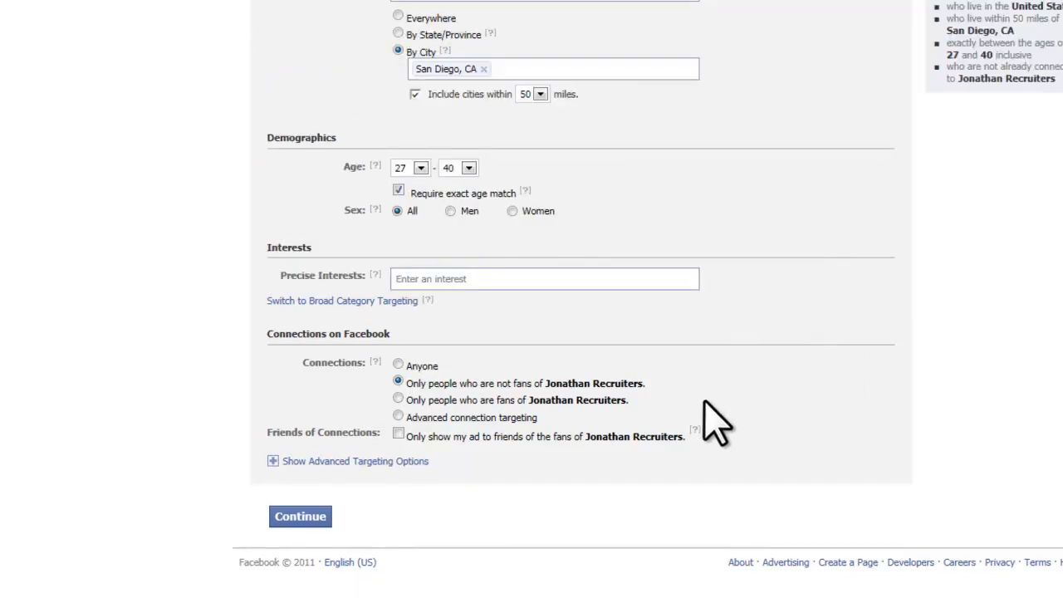
# - Try advanced connection targeting for users connected to the recruiting page, and return to targeting only people who are not fans
pyautogui.moveTo(647, 383); pyautogui.dragTo(691, 401)
pyautogui.click(398, 417)
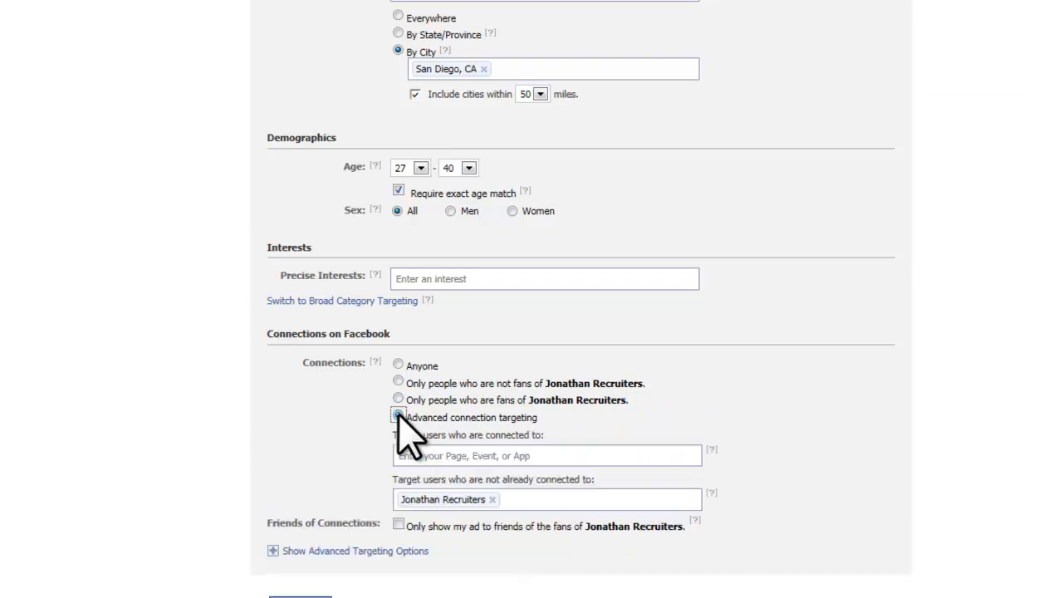
pyautogui.scroll(-2, 565, 456)
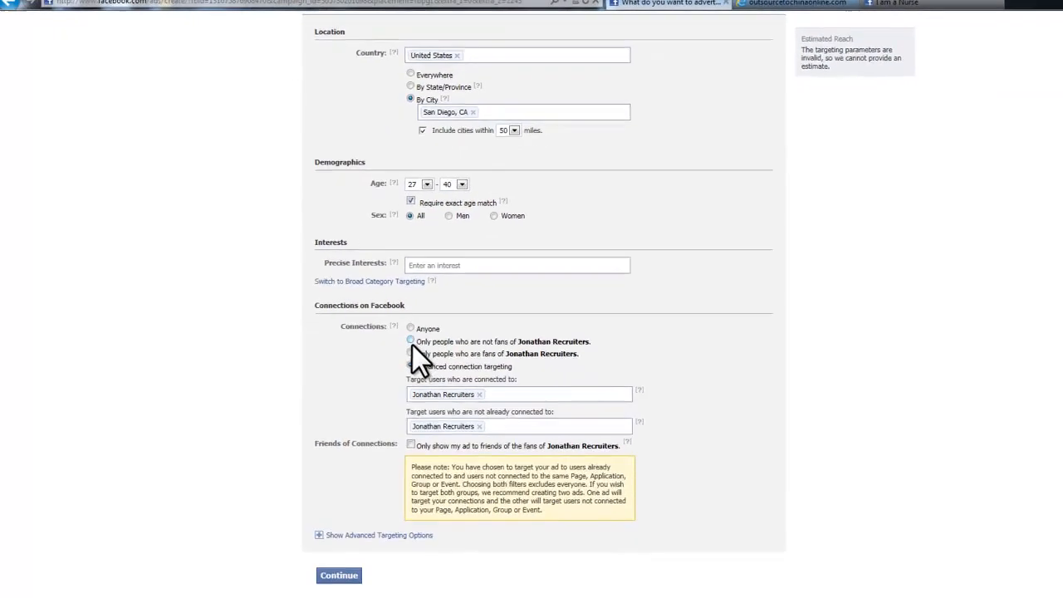
pyautogui.click(410, 341)
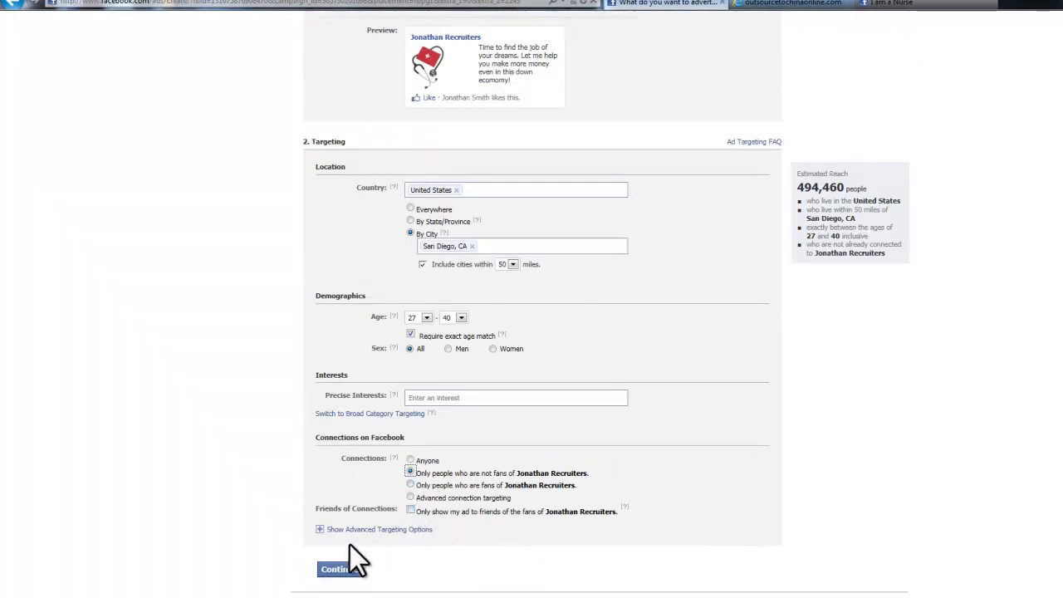
# - Continue to the campaign and pricing section and set the account time zone to (GMT-06:00) Central Time
pyautogui.scroll(-4, 640, 229)
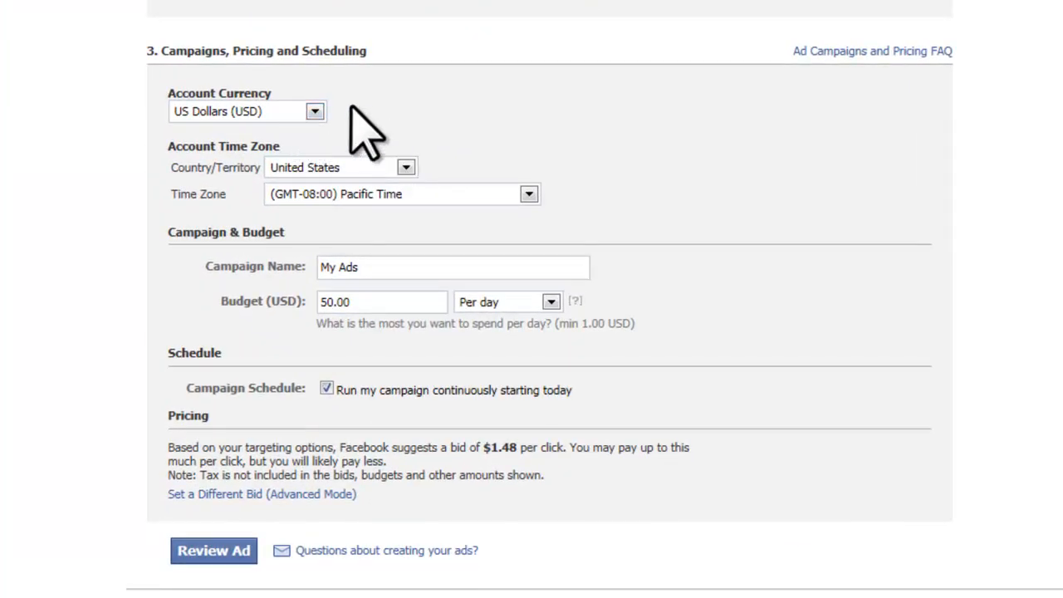
pyautogui.click(523, 194)
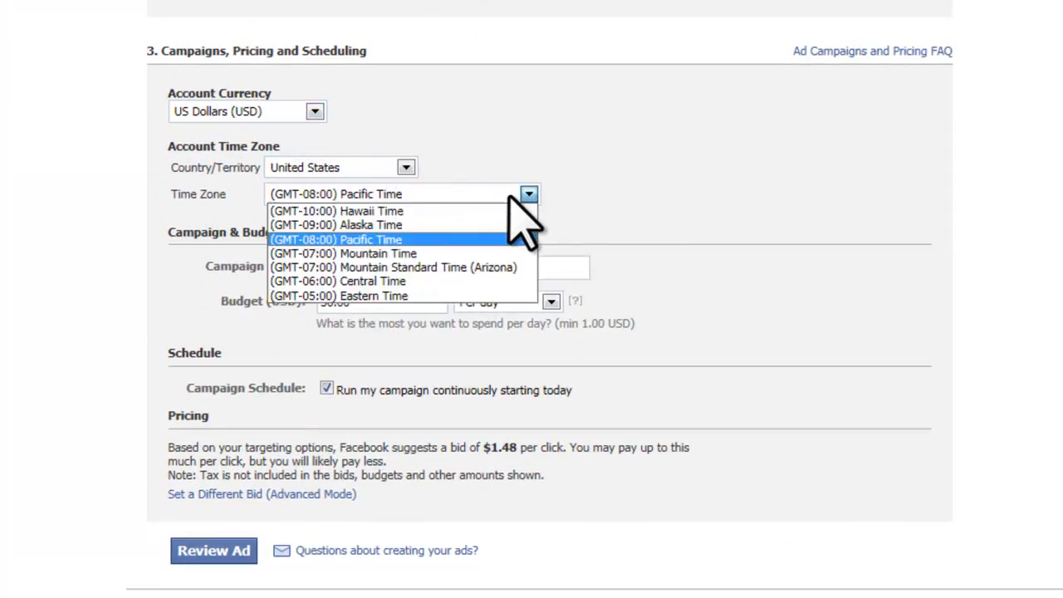
pyautogui.click(388, 281)
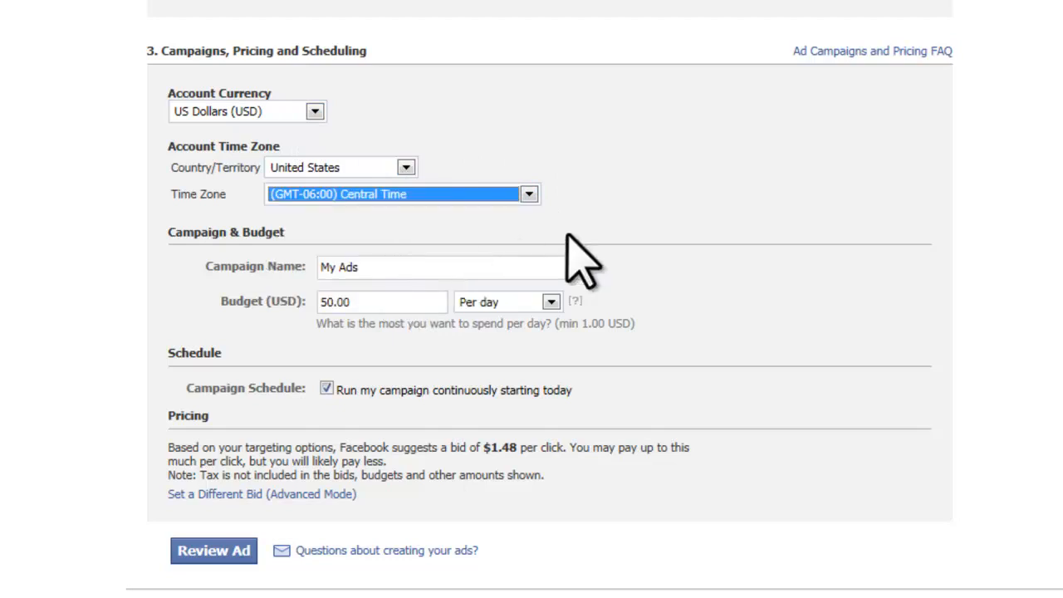
# - Name the campaign San Diego Nurses and submit the ad for review
pyautogui.click(399, 264)
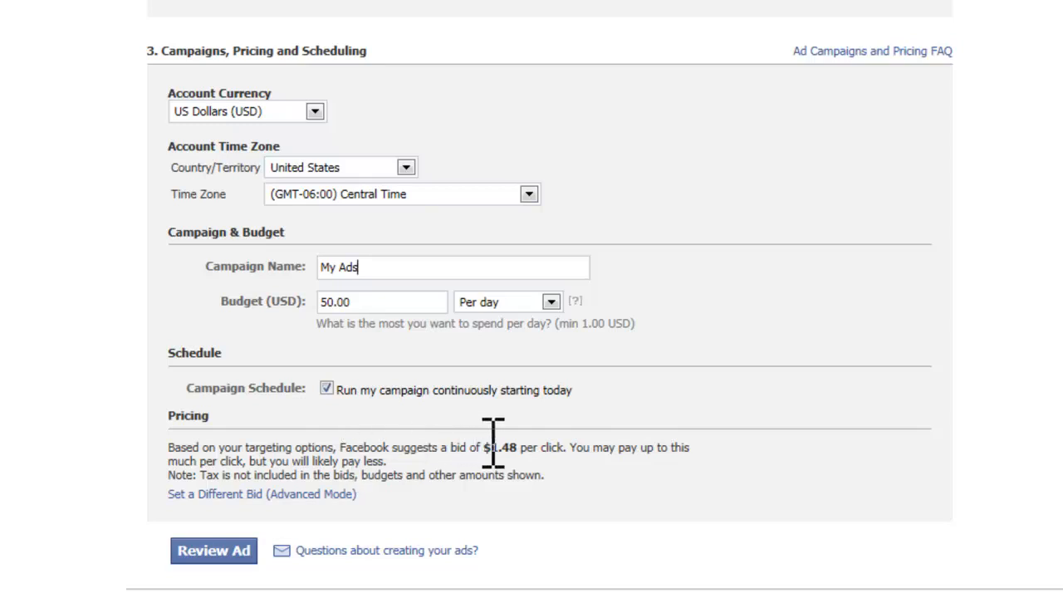
pyautogui.moveTo(532, 456); pyautogui.dragTo(522, 454)
pyautogui.click(554, 469)
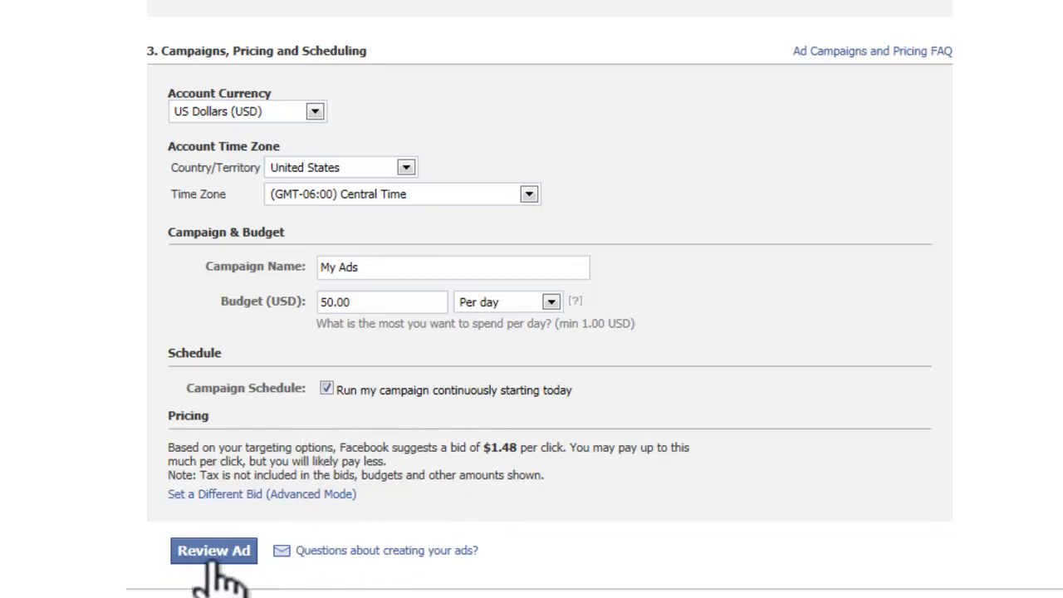
pyautogui.moveTo(370, 267); pyautogui.dragTo(308, 267)
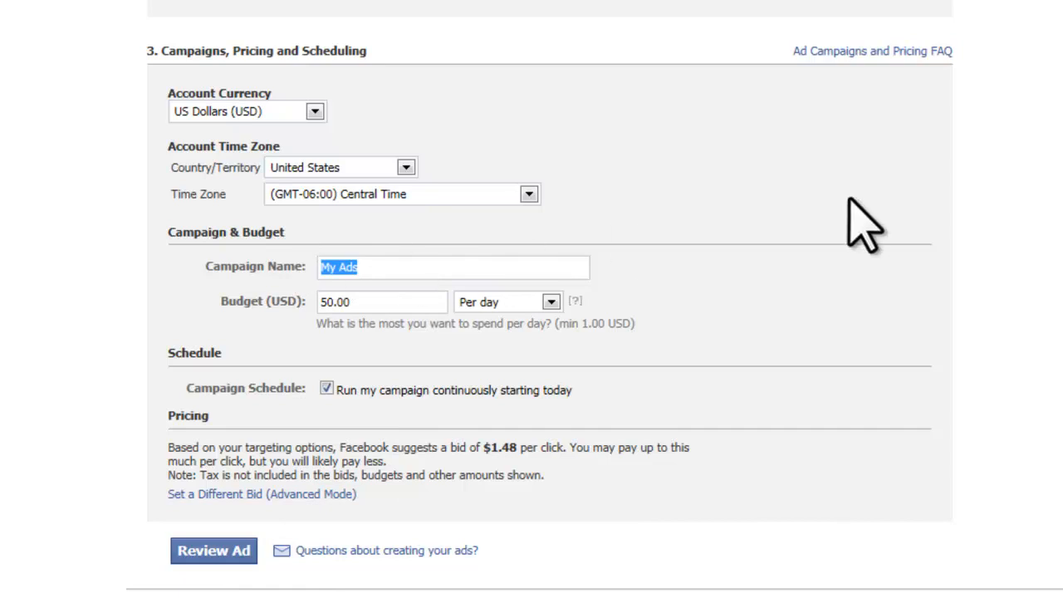
pyautogui.write('San Diego Nur')
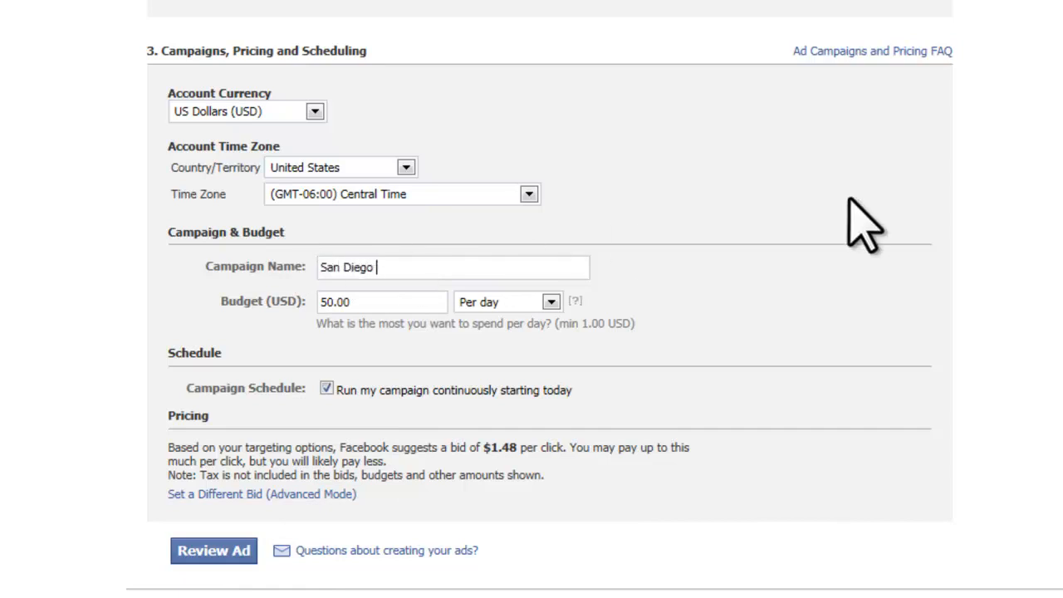
pyautogui.write('se')
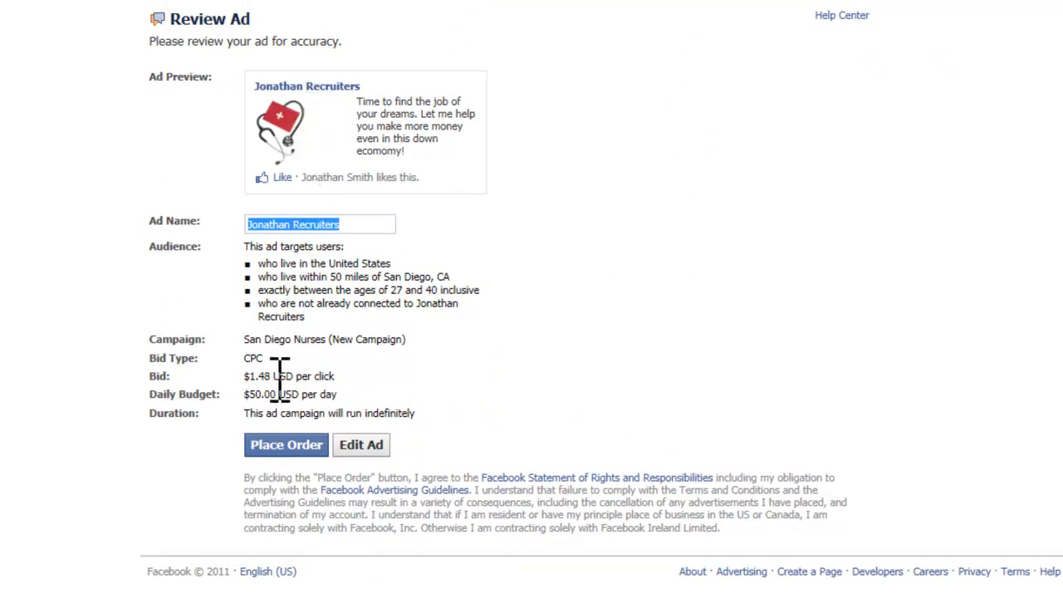
# - Place the order for the reviewed ad to bring up the funding source choices
pyautogui.click(303, 455)
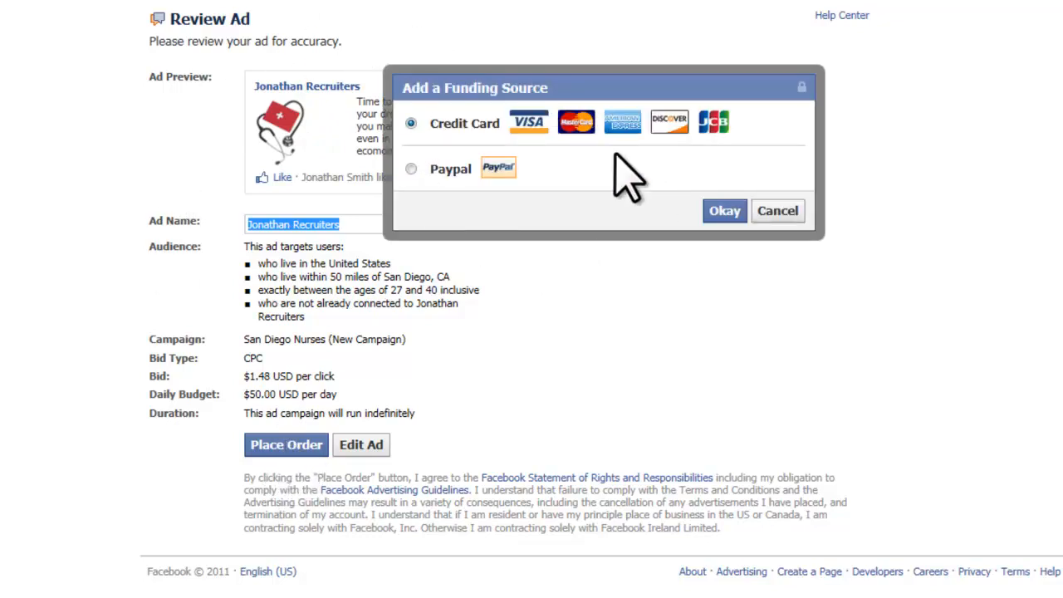